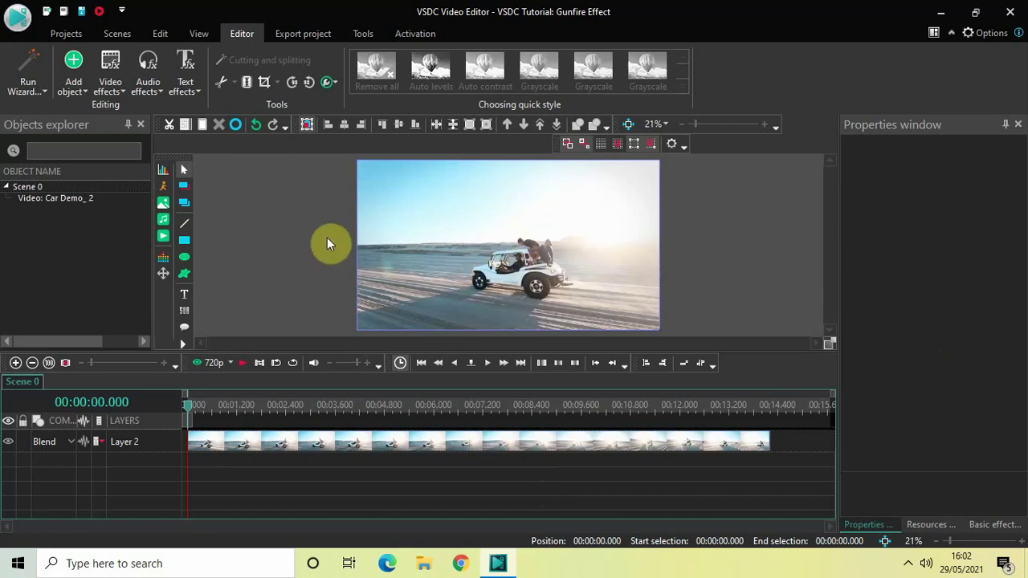
# Add a text object over the car video from the cursor position on a new layer, sized the same as its parent
pyautogui.click(79, 74)
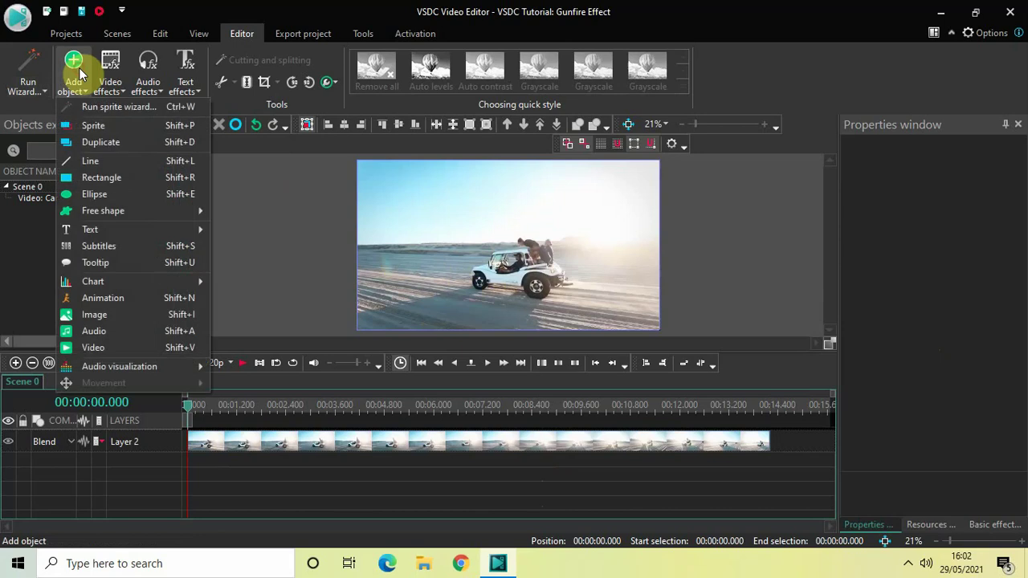
pyautogui.moveTo(191, 225)
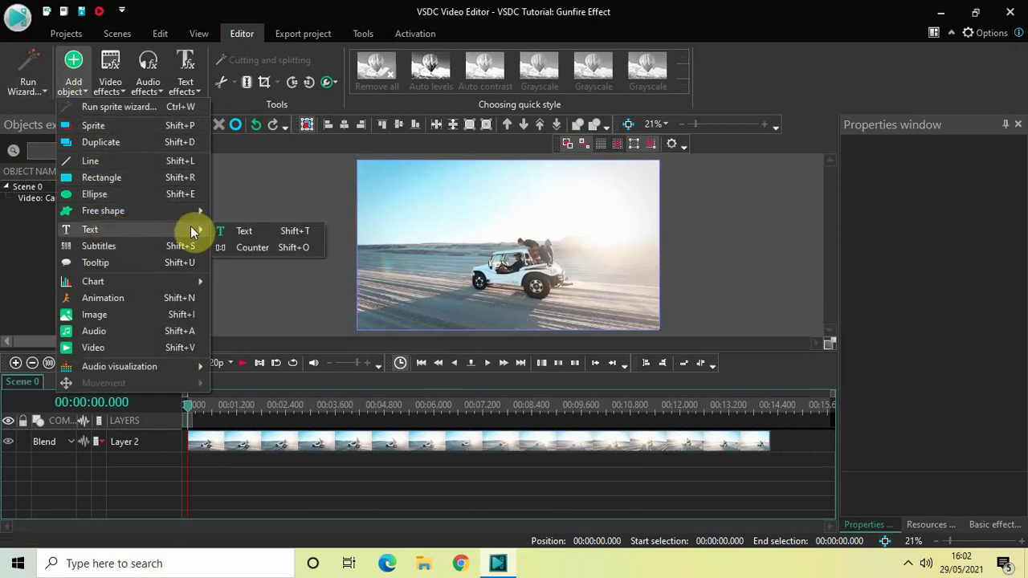
pyautogui.click(241, 229)
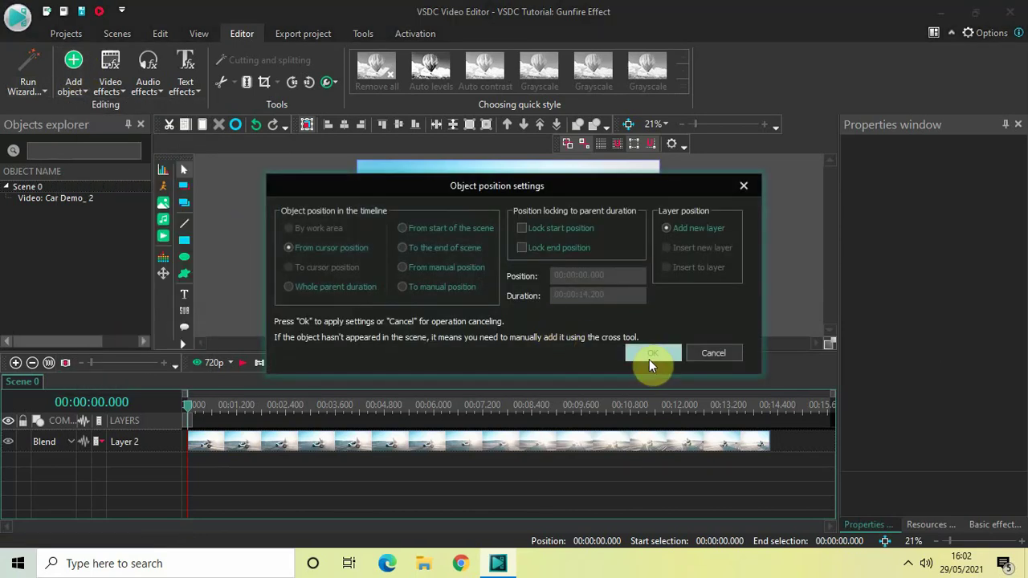
pyautogui.click(651, 357)
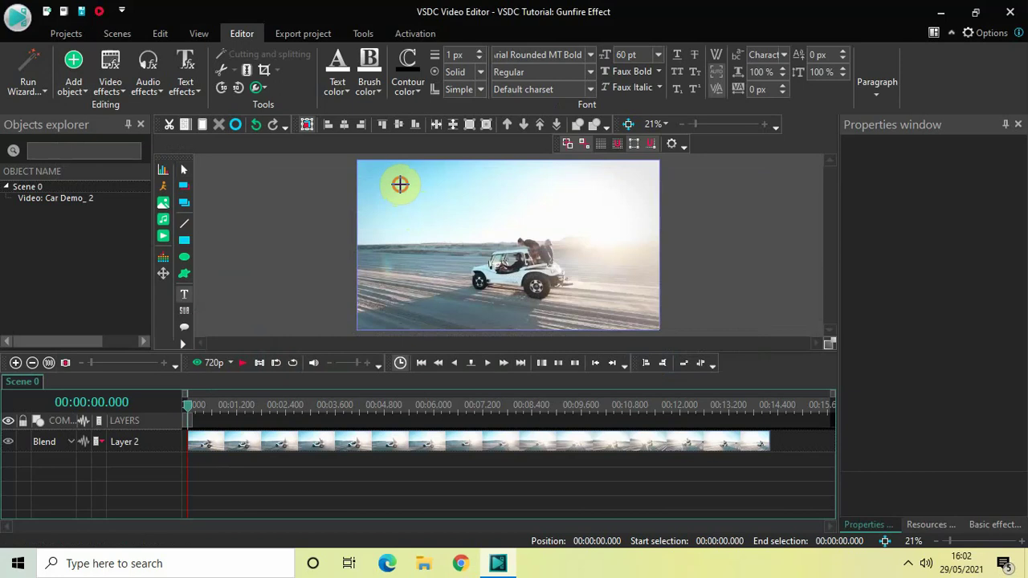
pyautogui.moveTo(400, 184); pyautogui.dragTo(637, 305)
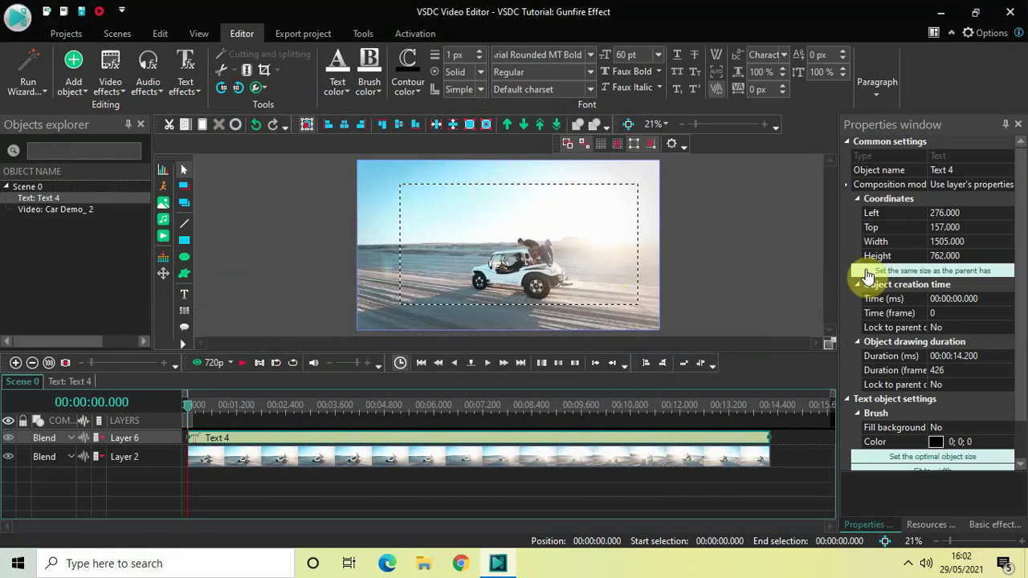
pyautogui.click(869, 274)
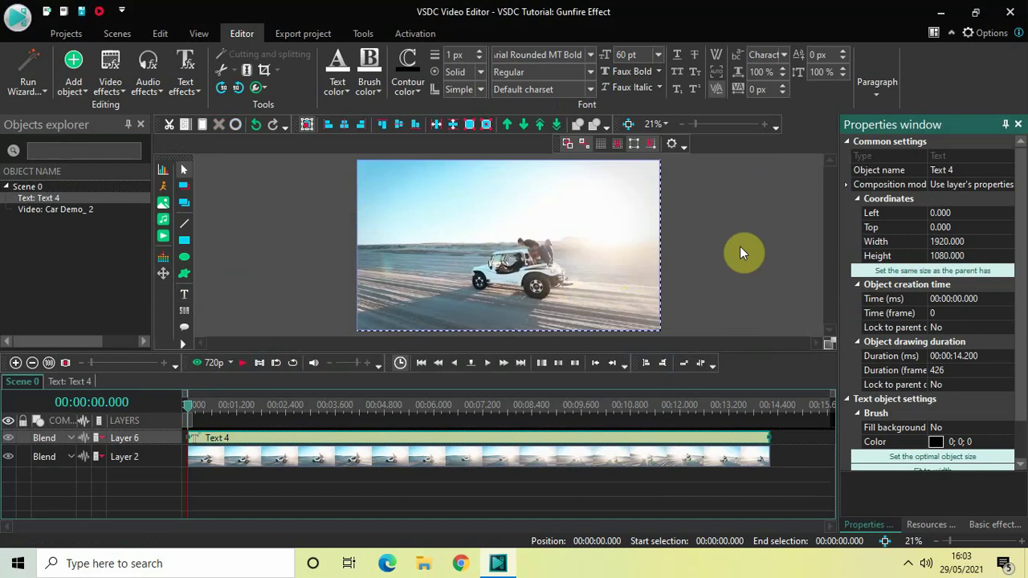
# Enter "SUBSCRIBE" as the content of the new text object
pyautogui.doubleClick(536, 231)
pyautogui.write('SU')
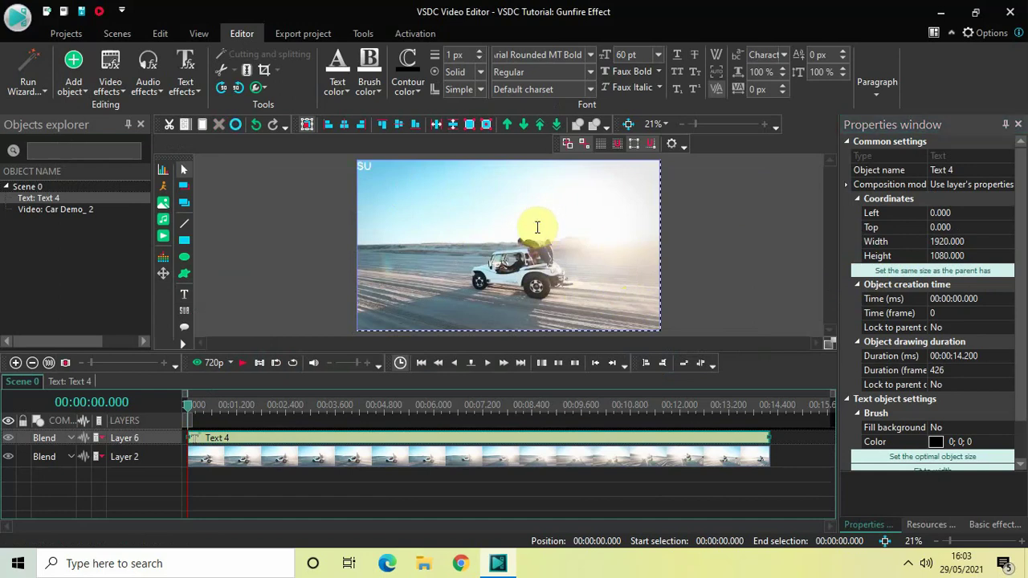
pyautogui.write('BSCRIBE')
# Center all of the SUBSCRIBE text horizontally and vertically in its frame, and colour it with the standard orange
pyautogui.hotkey('ctrl', 'a')
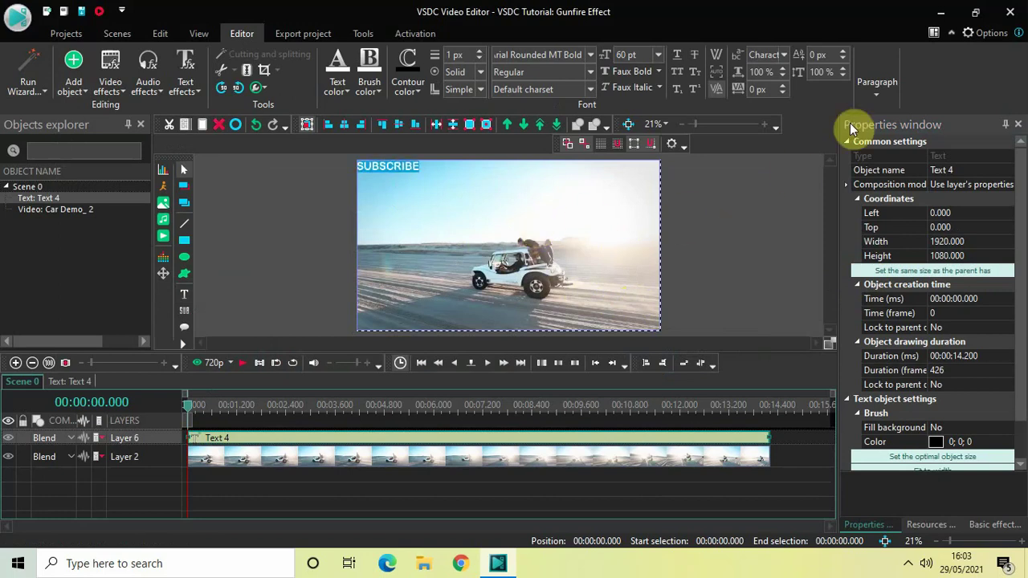
pyautogui.click(873, 89)
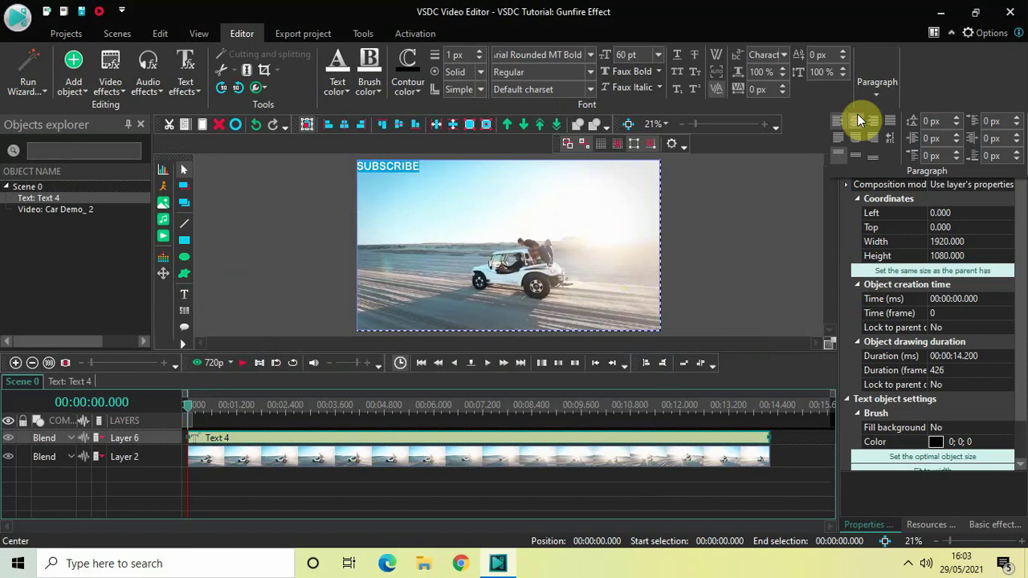
pyautogui.click(857, 117)
pyautogui.click(877, 78)
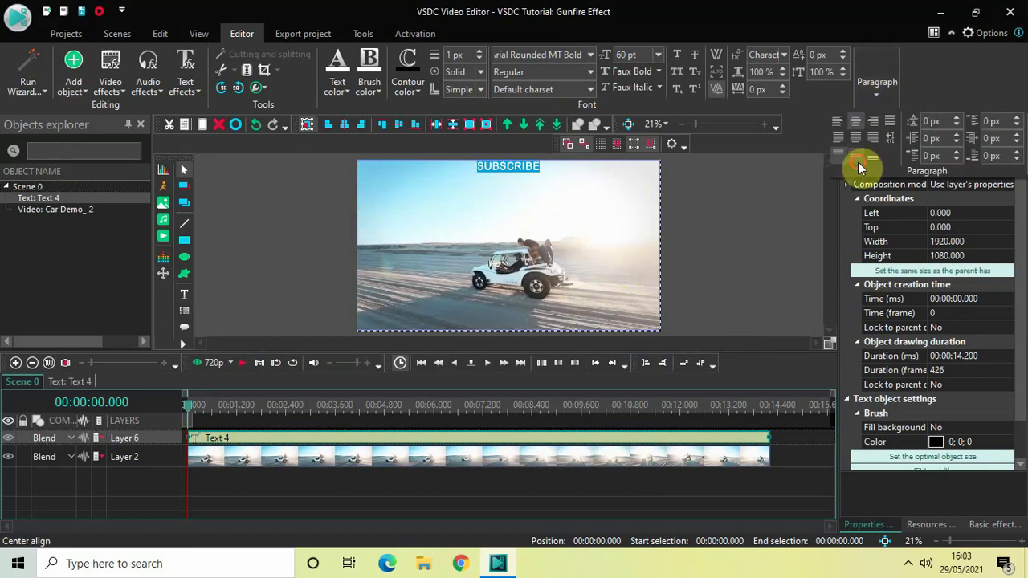
pyautogui.click(858, 162)
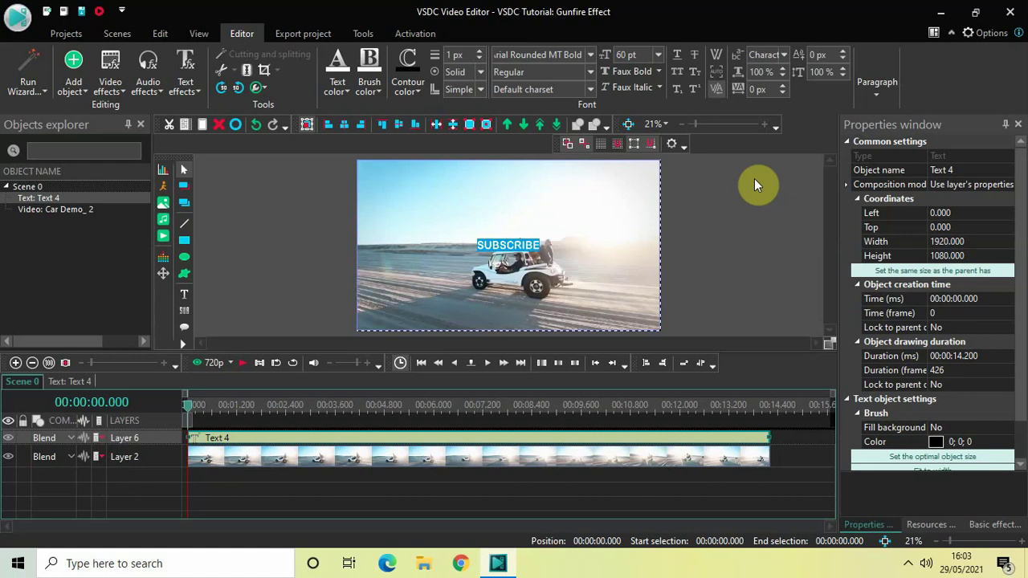
pyautogui.click(339, 87)
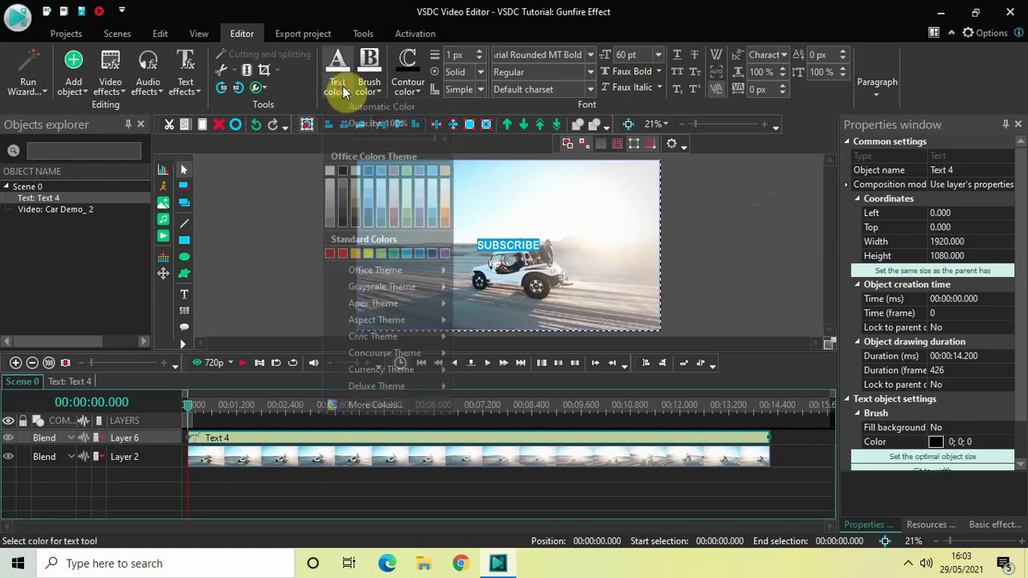
pyautogui.click(355, 253)
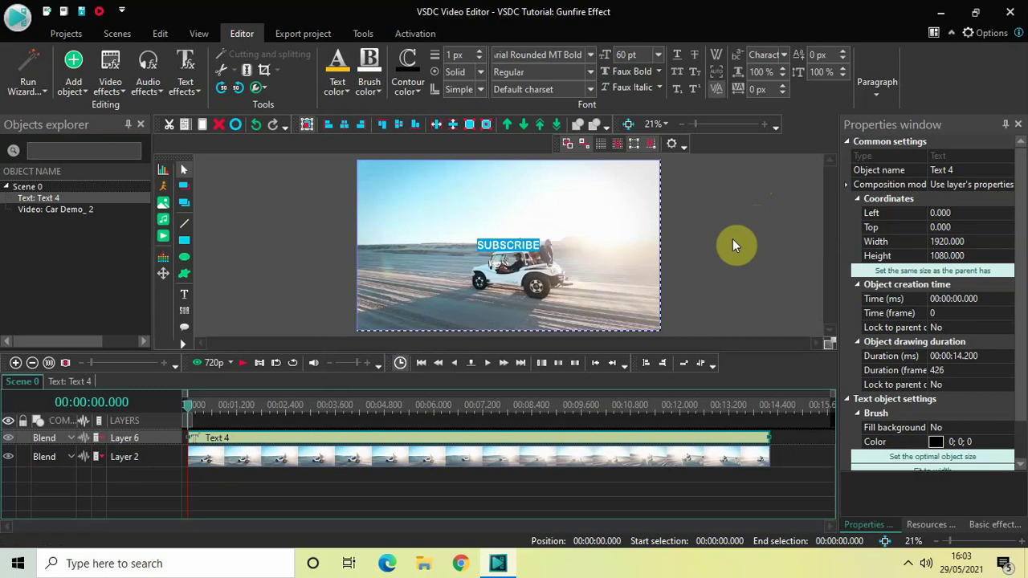
# Try a font size of 300 pt for the SUBSCRIBE text
pyautogui.click(644, 54)
pyautogui.write('300')
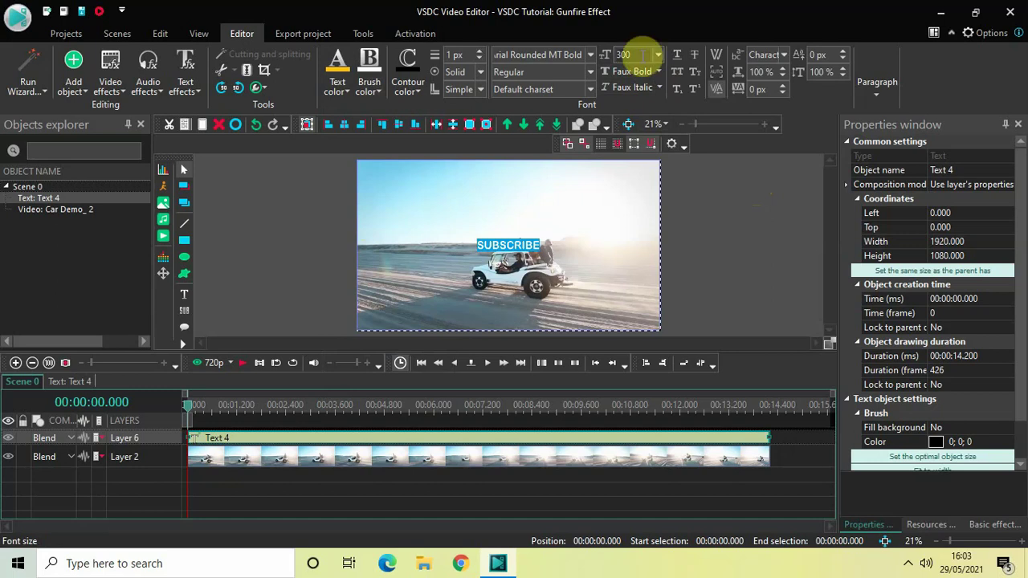
pyautogui.press('Return')
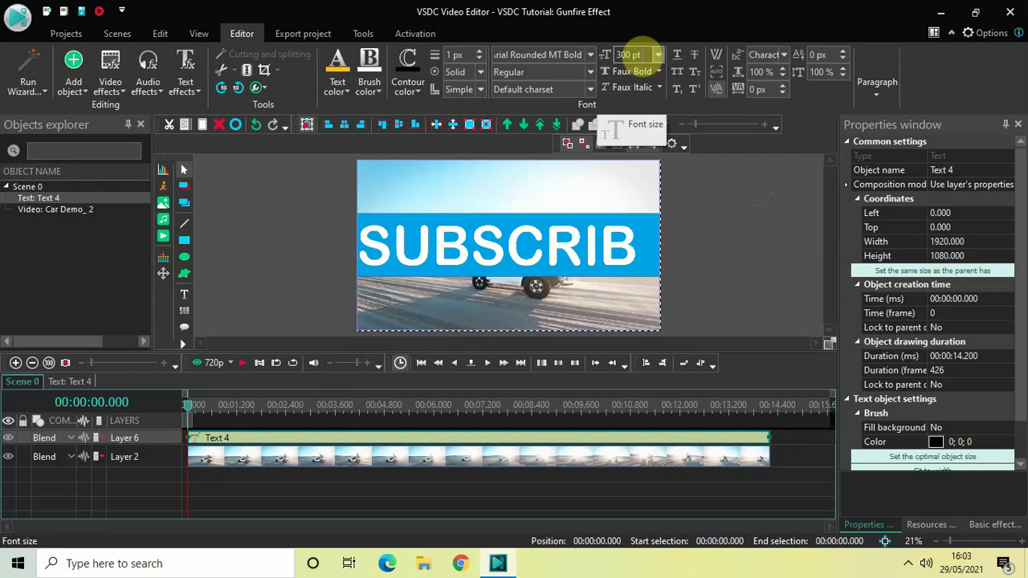
# Set the SUBSCRIBE text's font size to 250 and deselect the text object
pyautogui.click(641, 53)
pyautogui.write('250')
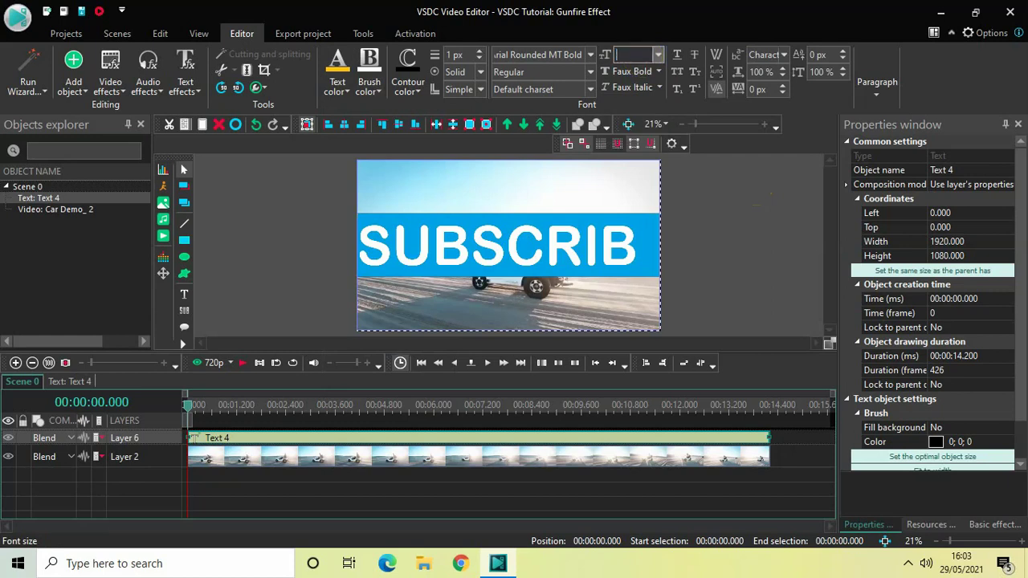
pyautogui.press('Return')
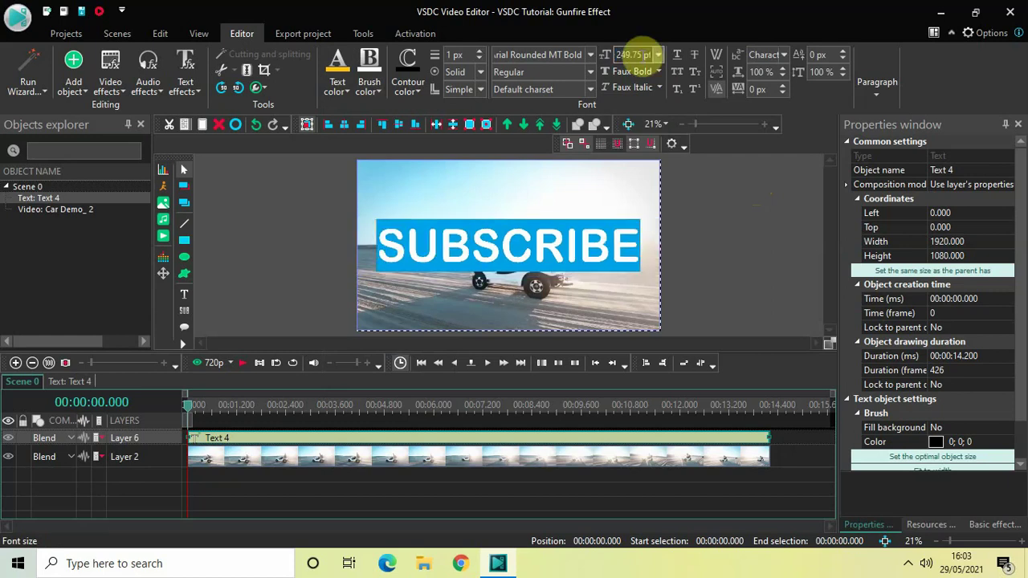
pyautogui.click(756, 262)
pyautogui.click(756, 270)
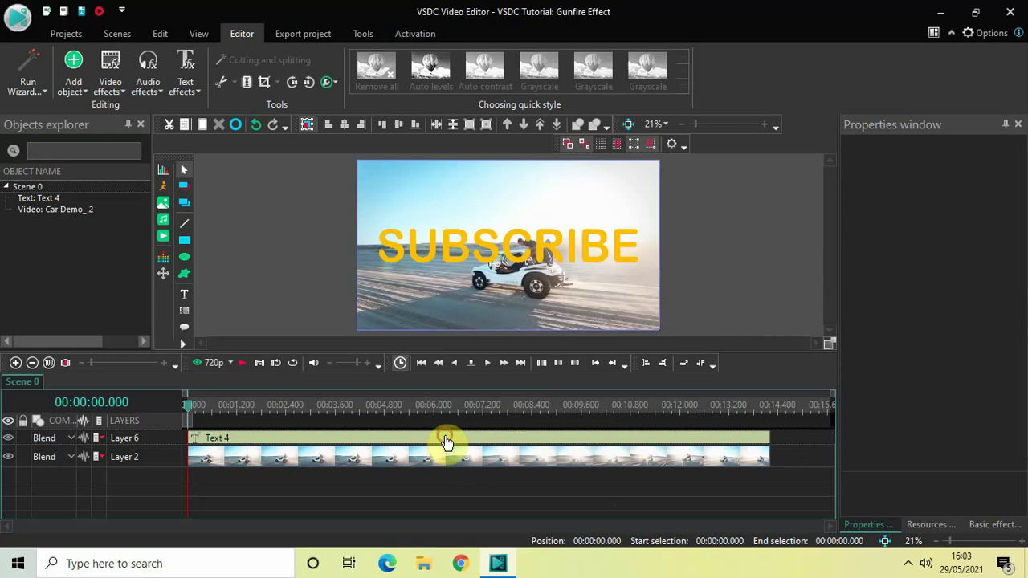
# Move the text clip onto a layer below the video, starting at about 12.9 s so it overlaps the video's end
pyautogui.click(477, 442)
pyautogui.moveTo(478, 443); pyautogui.dragTo(682, 437)
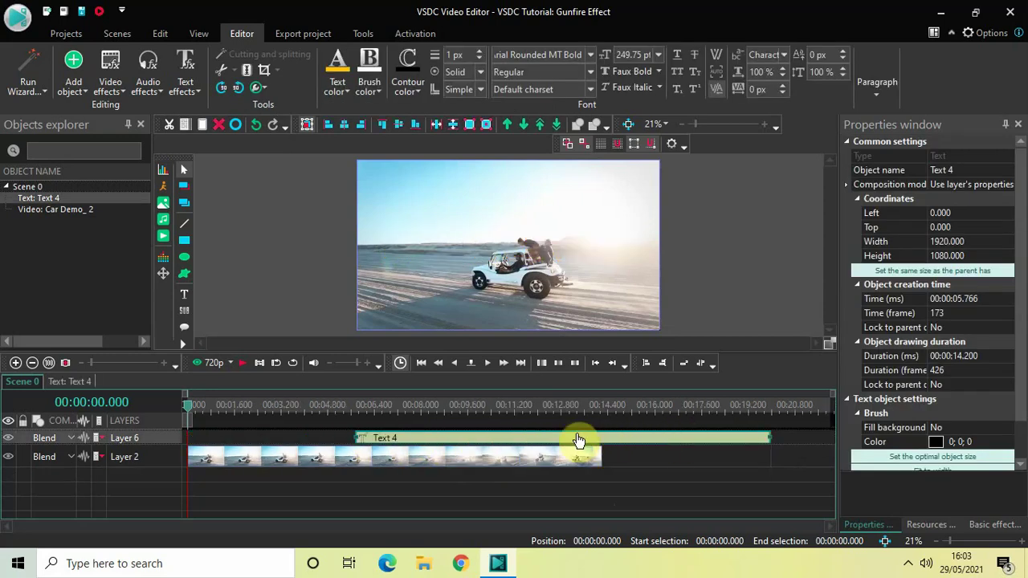
pyautogui.moveTo(578, 440); pyautogui.dragTo(736, 439)
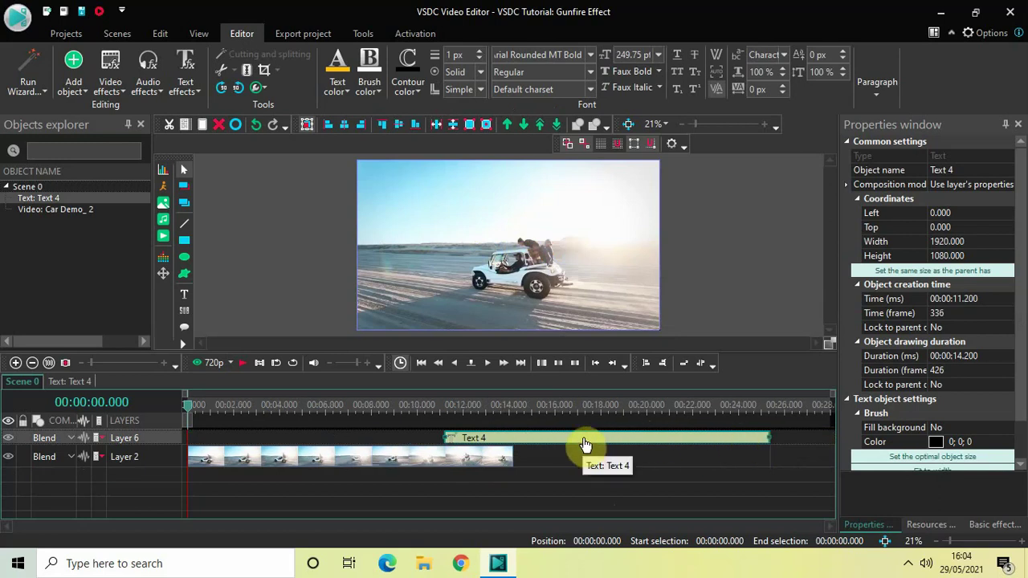
pyautogui.moveTo(585, 446); pyautogui.dragTo(609, 489)
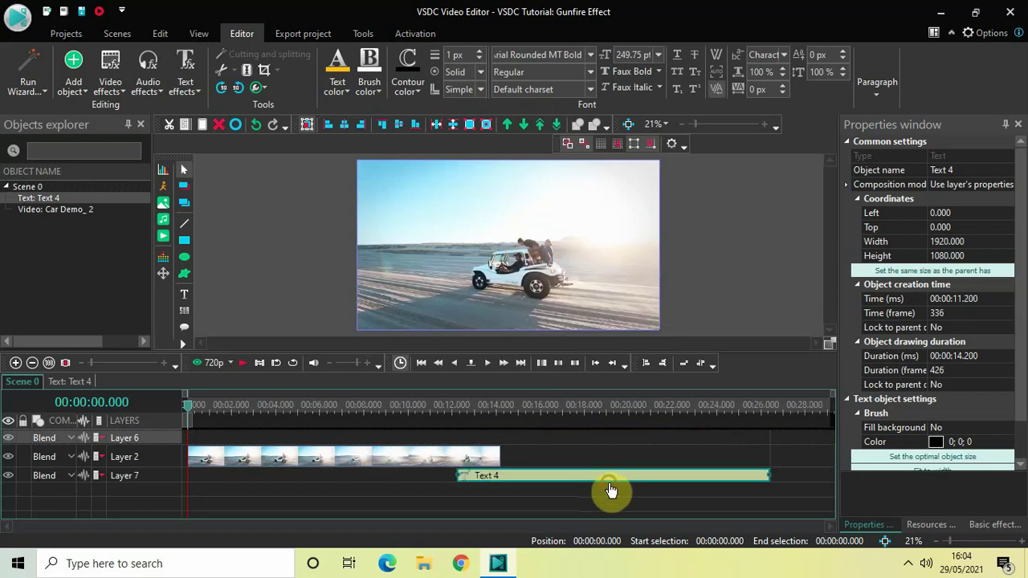
pyautogui.moveTo(543, 470); pyautogui.dragTo(561, 466)
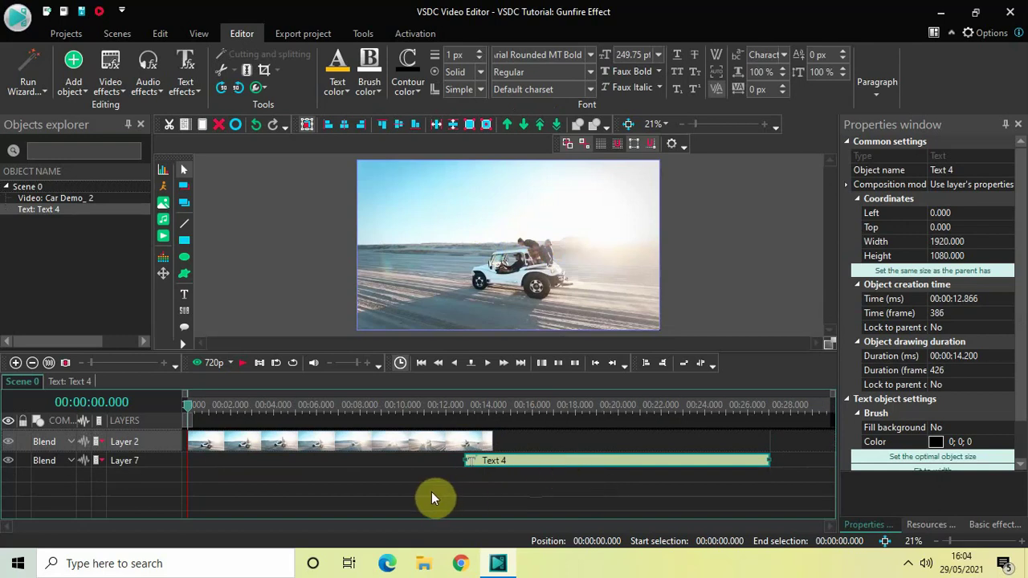
# Set the text object's creation time to 00:00:13.200
pyautogui.click(340, 450)
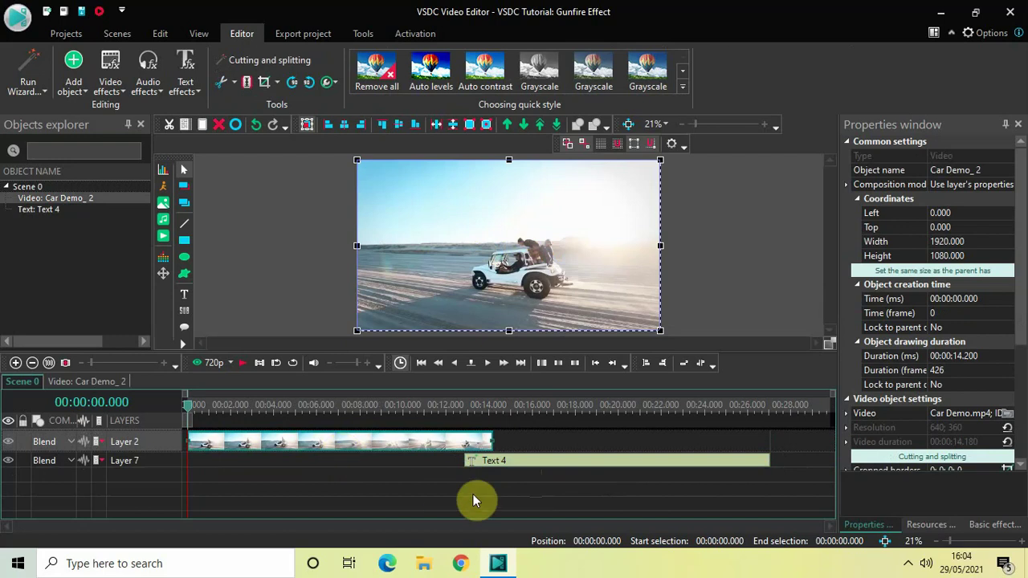
pyautogui.click(549, 469)
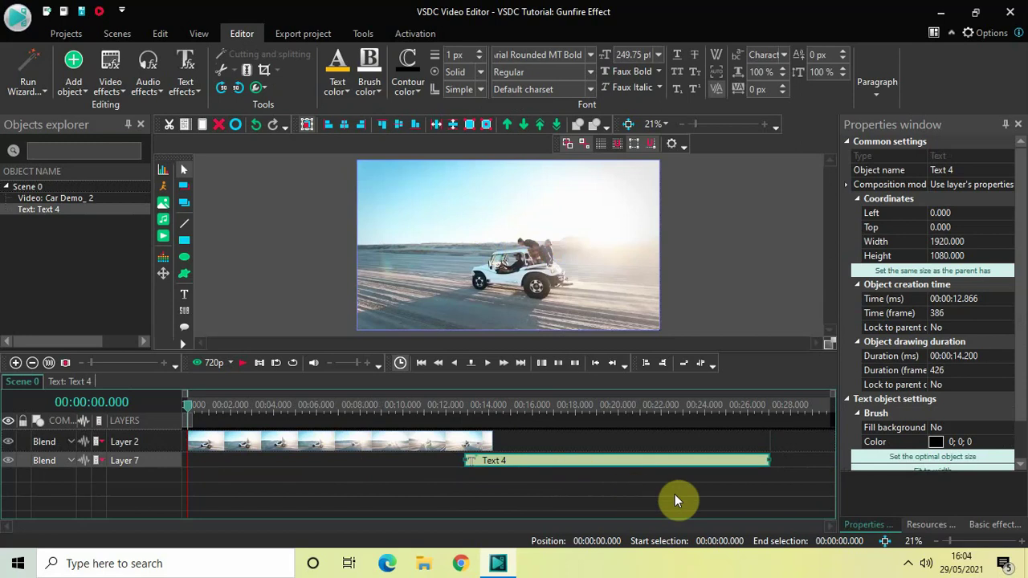
pyautogui.click(980, 302)
pyautogui.press('BackSpace')
pyautogui.press('BackSpace')
pyautogui.press('BackSpace')
pyautogui.press('BackSpace')
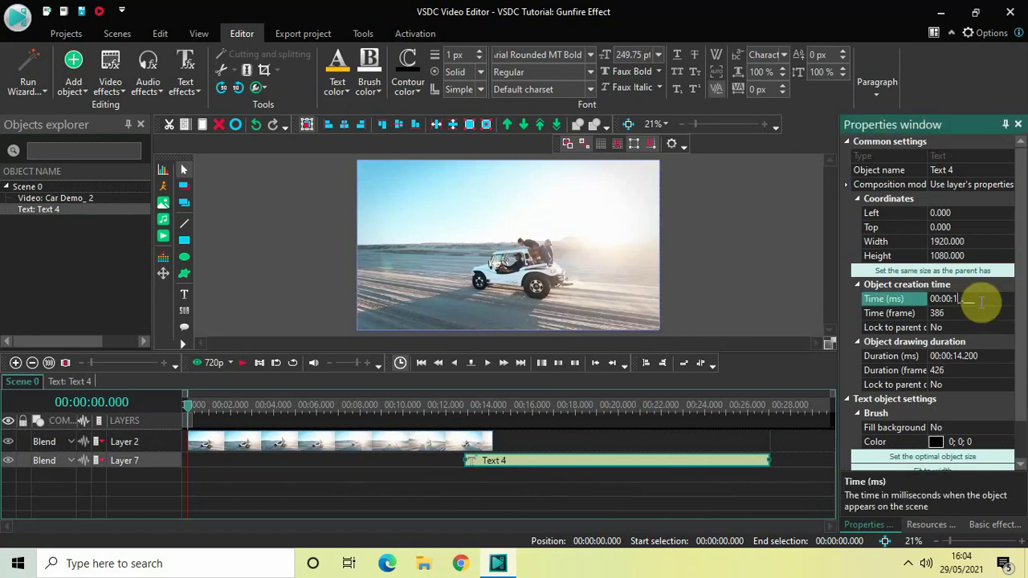
pyautogui.write('3200')
pyautogui.press('Return')
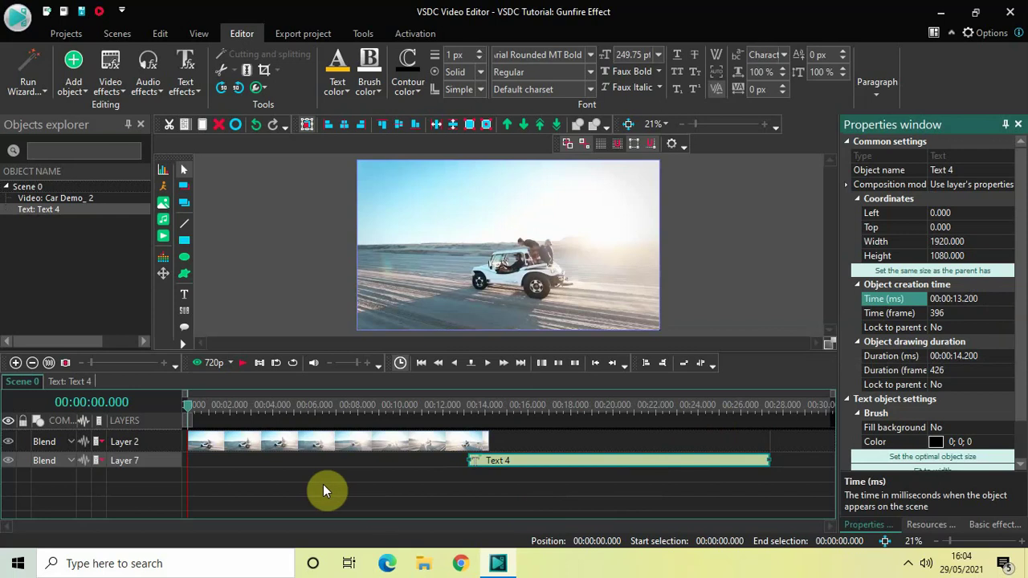
# Add a Mosaic transition inside the car video, placed at the end of the scene with start and end positions locked
pyautogui.doubleClick(356, 441)
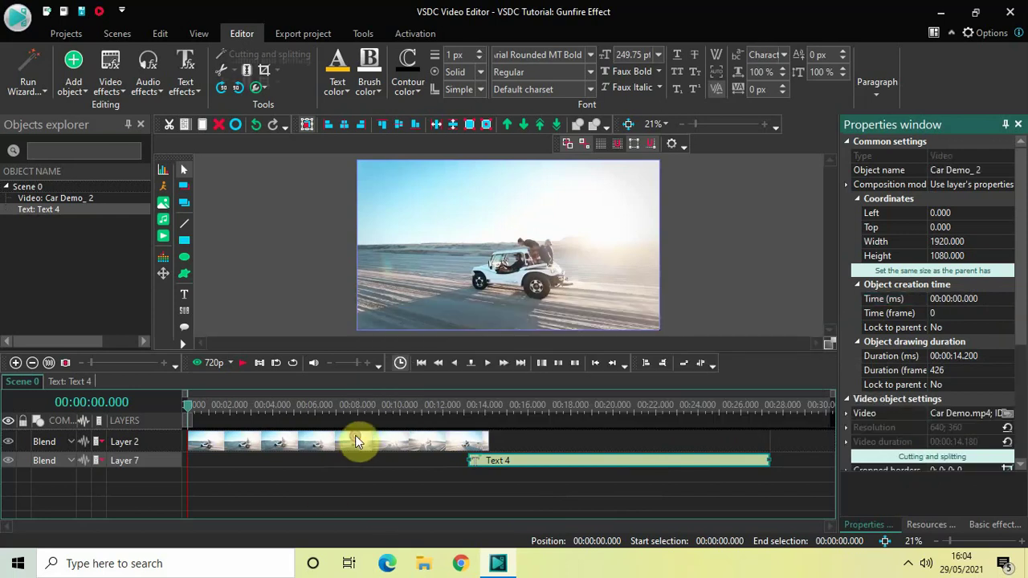
pyautogui.click(110, 84)
pyautogui.moveTo(153, 248)
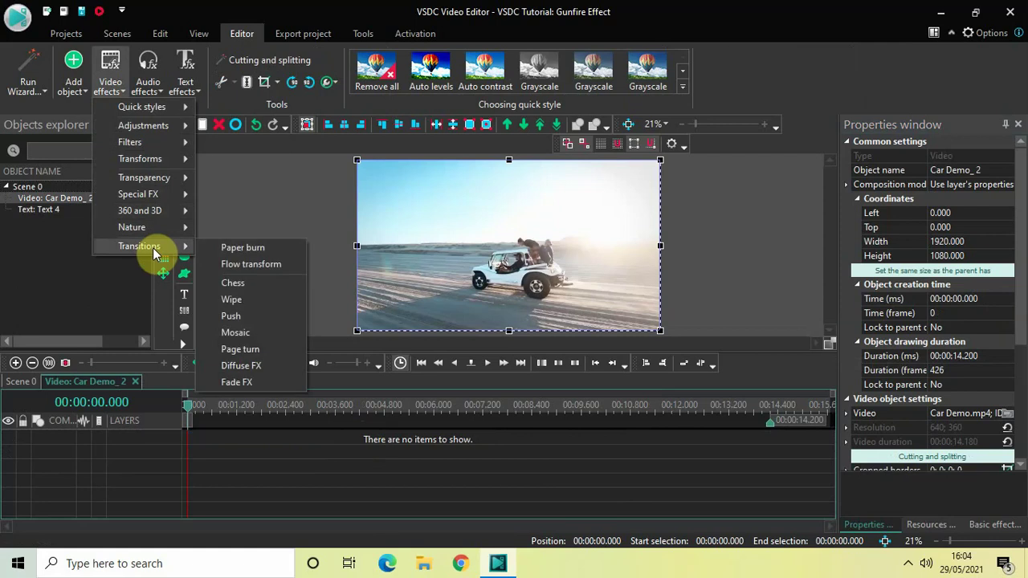
pyautogui.click(253, 331)
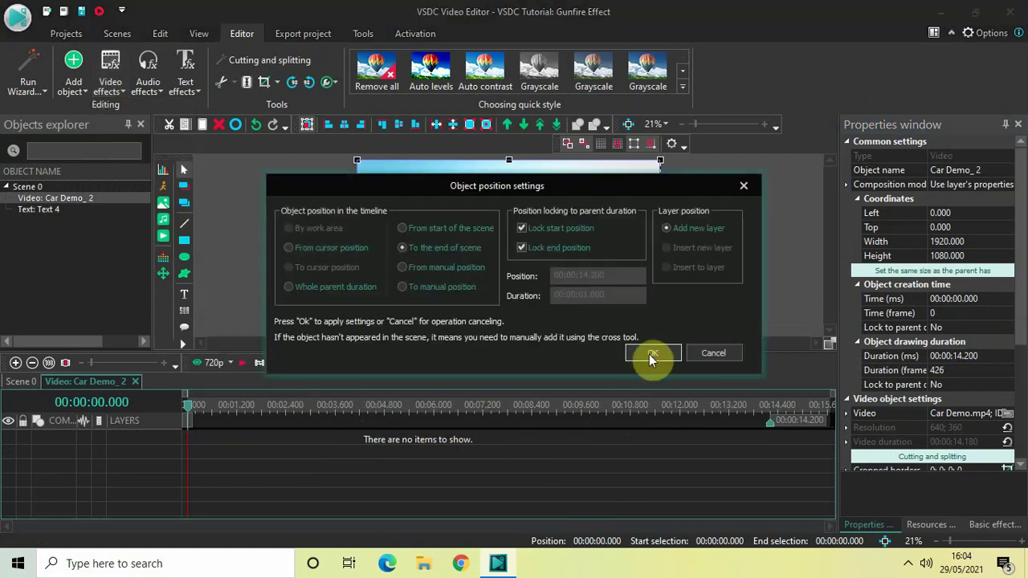
pyautogui.click(652, 352)
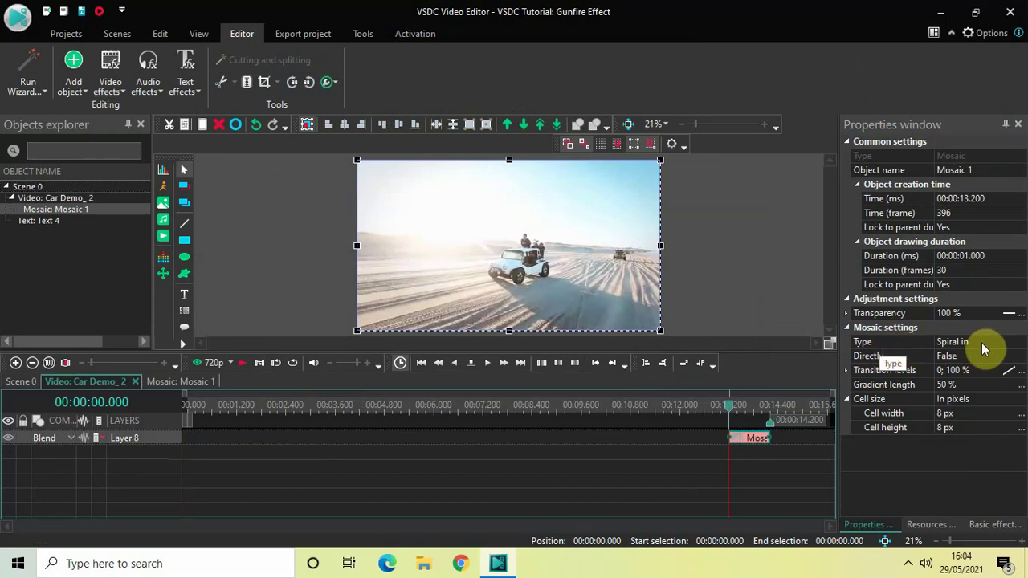
# Set the Mosaic transition's type to Random
pyautogui.click(1018, 344)
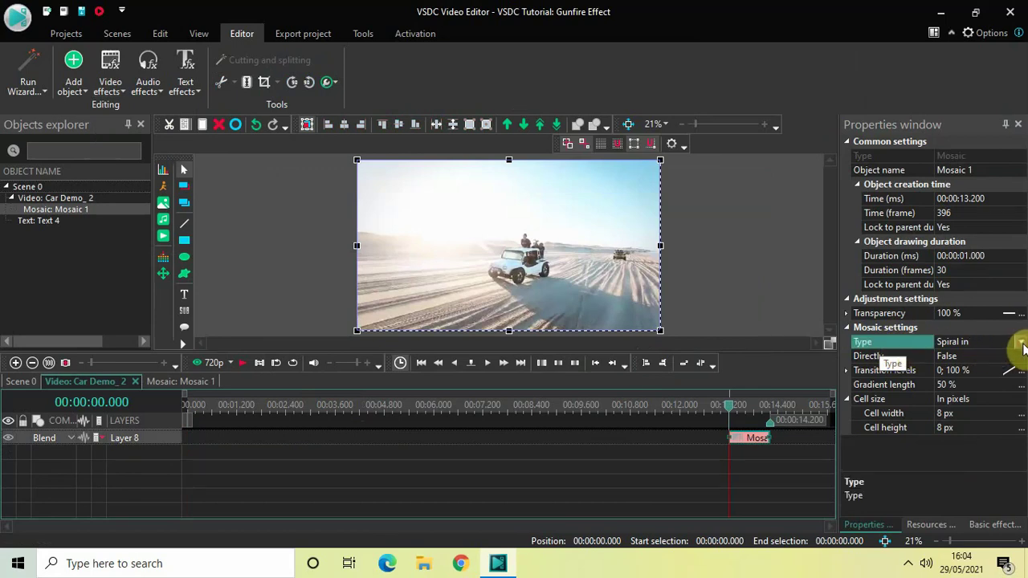
pyautogui.click(1021, 343)
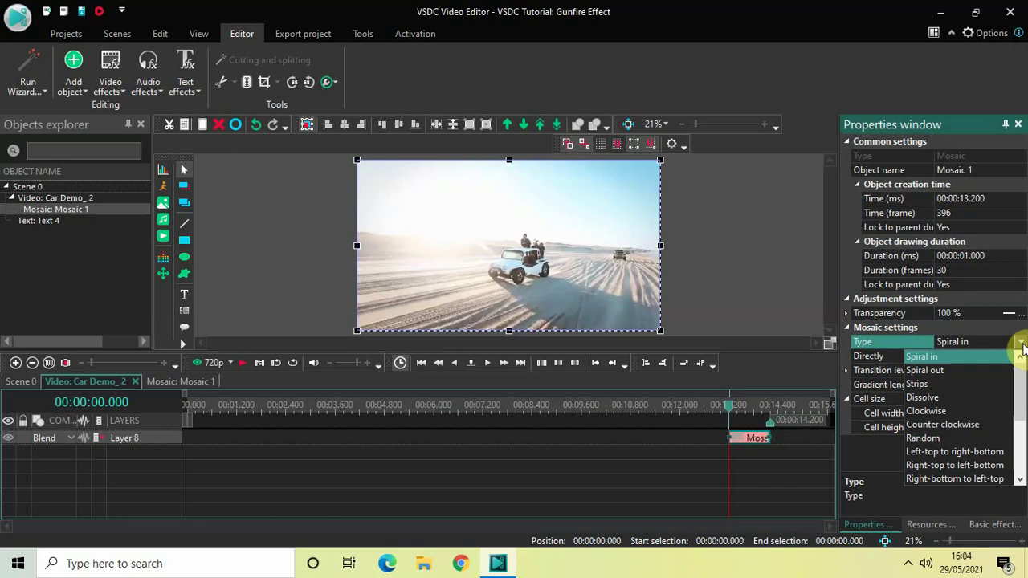
pyautogui.click(937, 437)
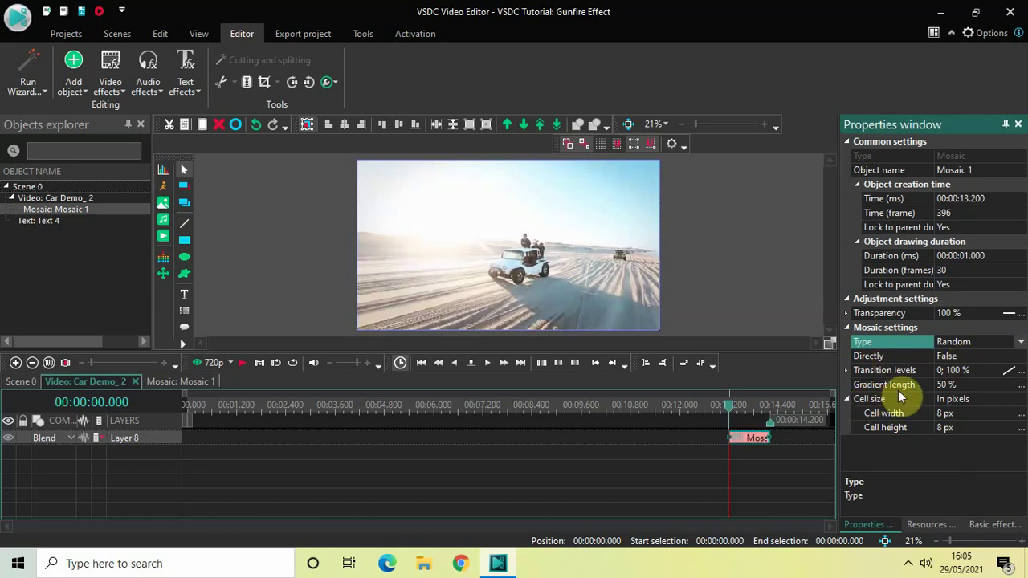
# Set the Mosaic transition's gradient length to 0 %
pyautogui.click(966, 387)
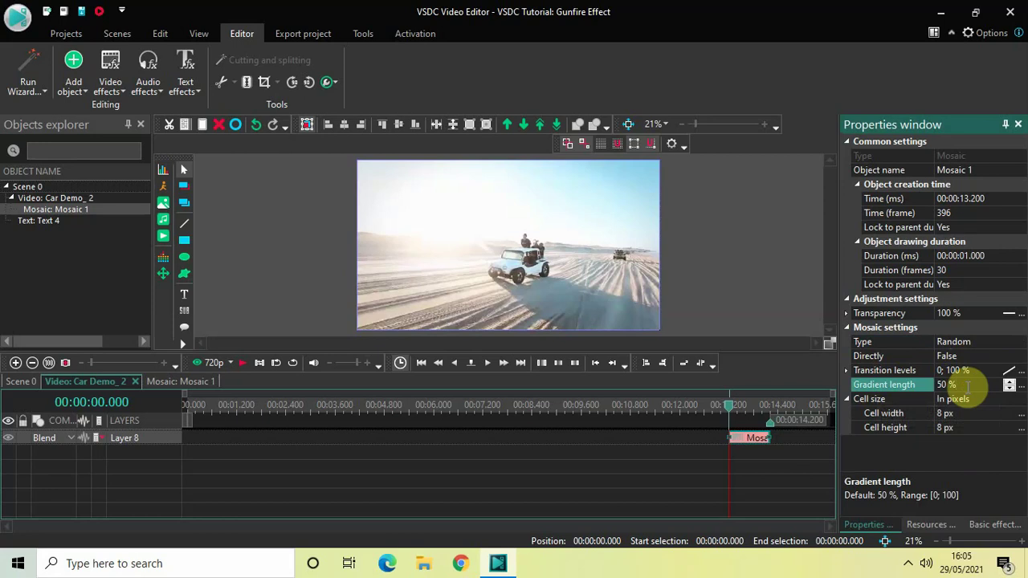
pyautogui.press('BackSpace')
pyautogui.press('BackSpace')
pyautogui.press('BackSpace')
pyautogui.press('BackSpace')
pyautogui.write('0')
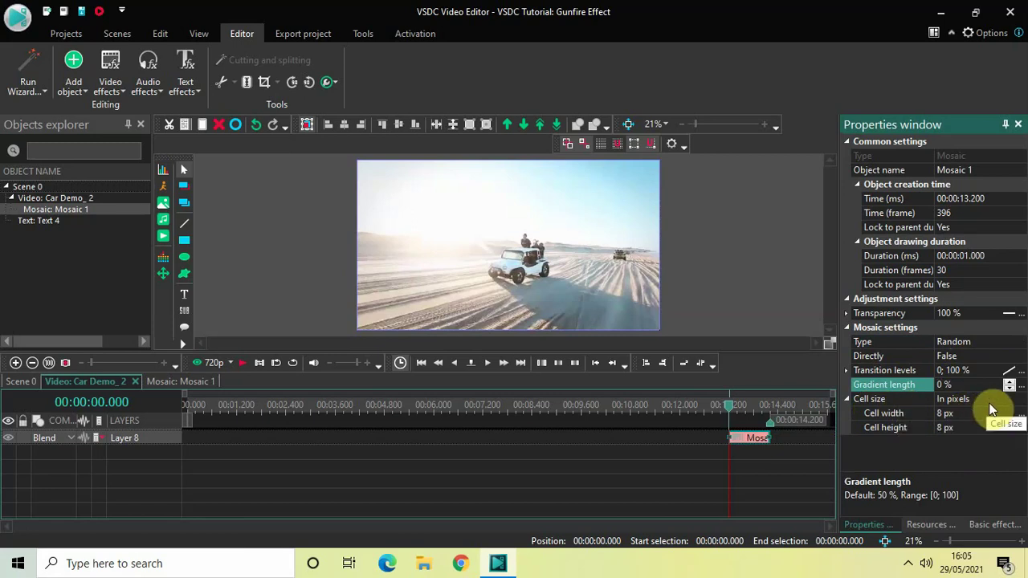
# Set the Mosaic transition's cell size to By size divider and preview the transition from about 00:00:10.866
pyautogui.click(1022, 403)
pyautogui.click(1020, 400)
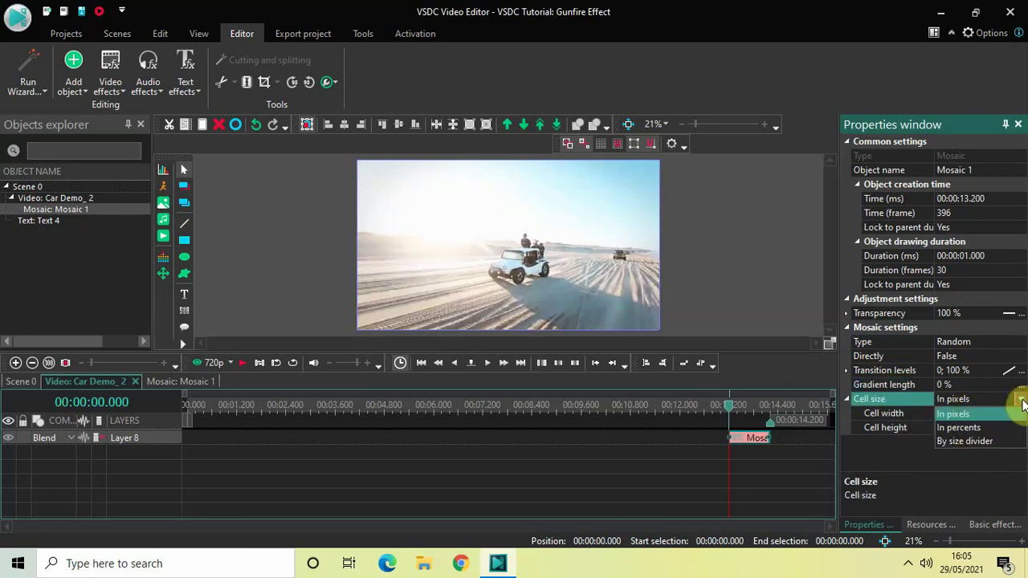
pyautogui.click(980, 442)
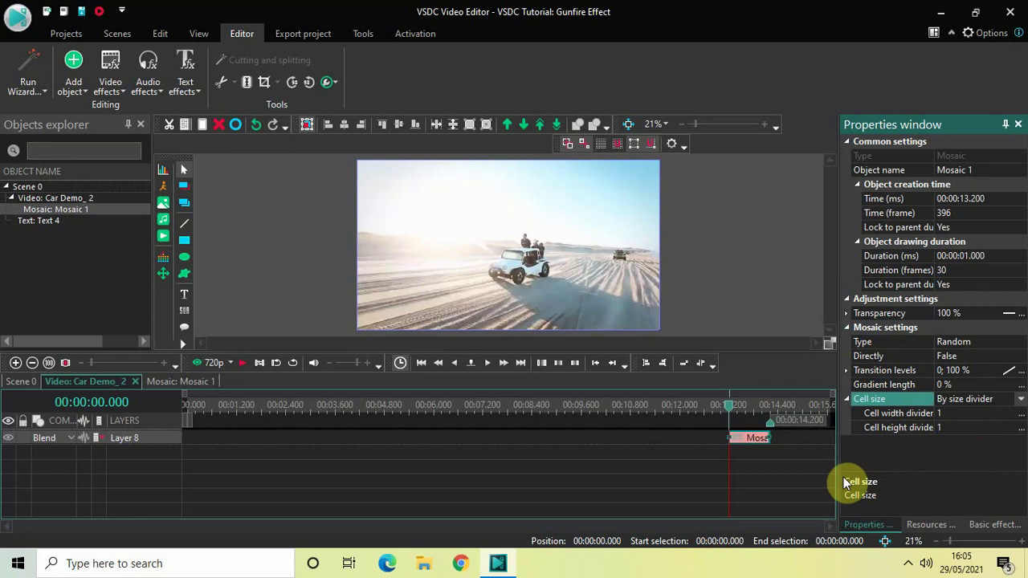
pyautogui.click(635, 411)
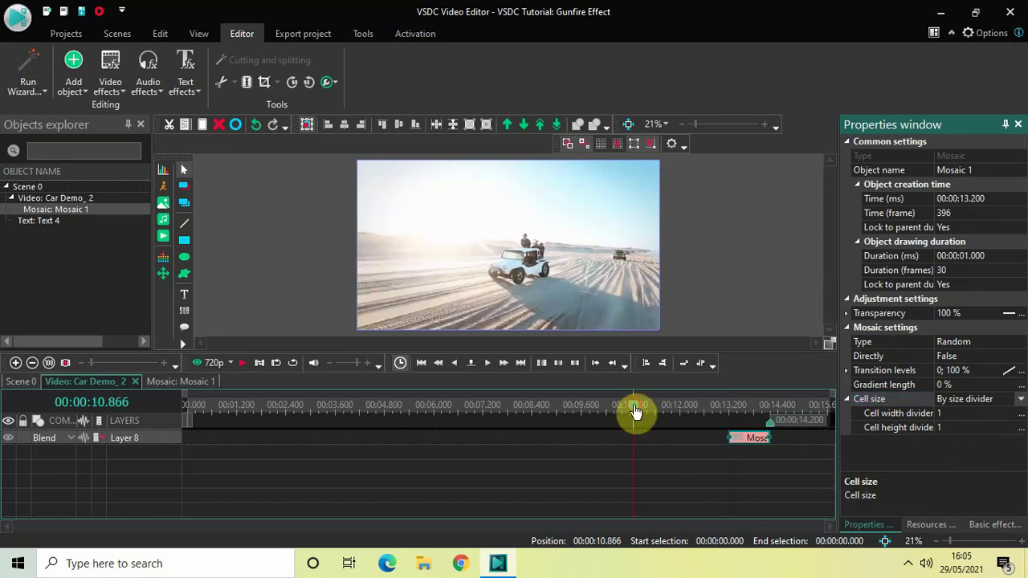
pyautogui.press('space')
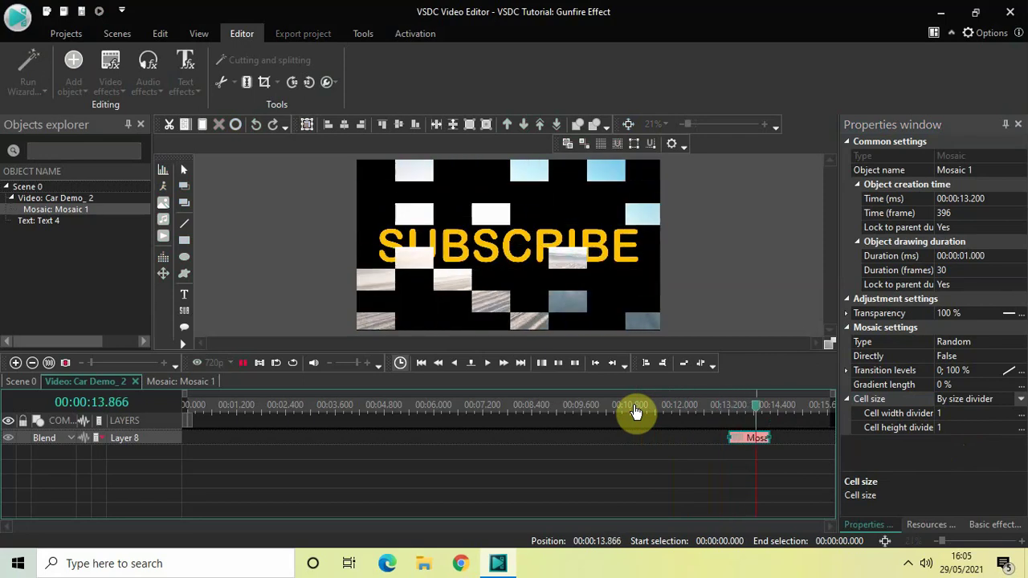
# Add the Stylized Machine Gun Shots audio from Downloads inside the car video and move it to a separate layer below the Mosaic, starting at 00:00:00.000
pyautogui.click(729, 415)
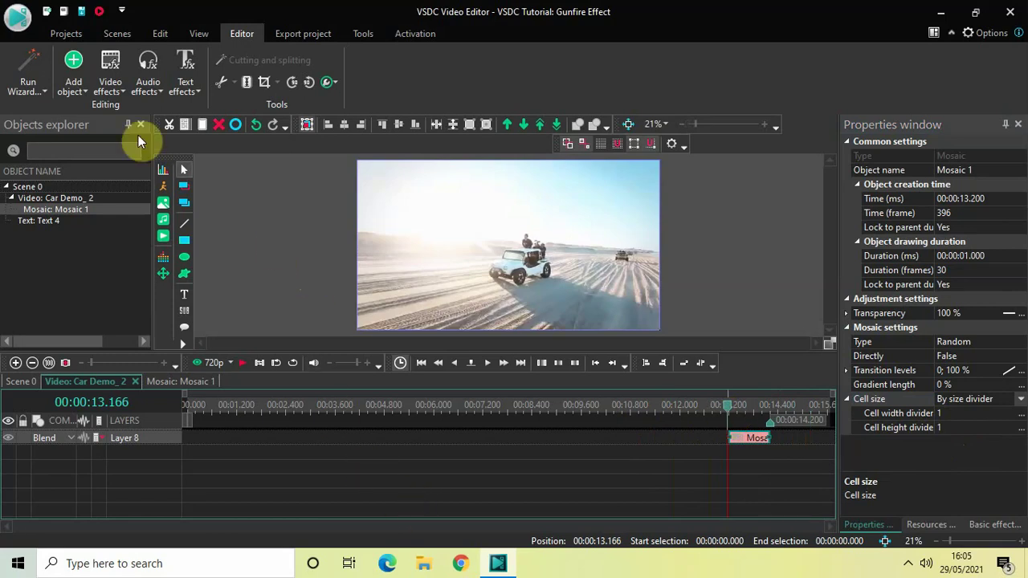
pyautogui.click(75, 85)
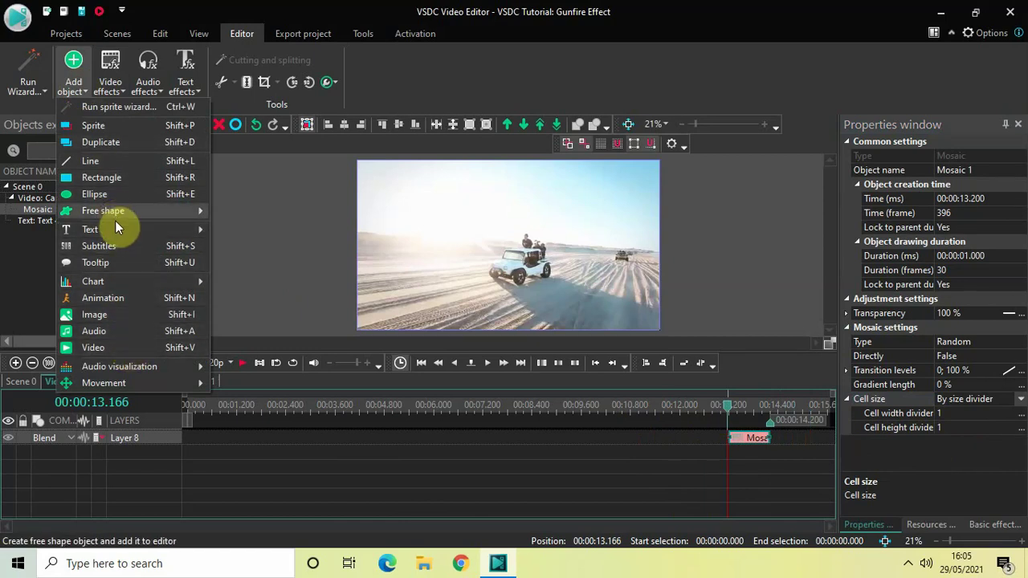
pyautogui.press('Escape')
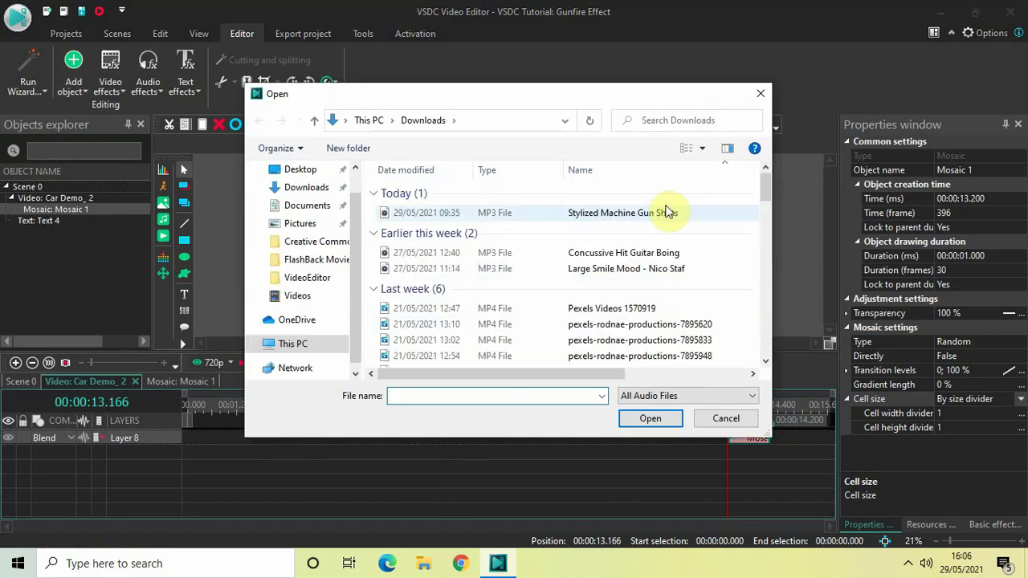
pyautogui.click(677, 215)
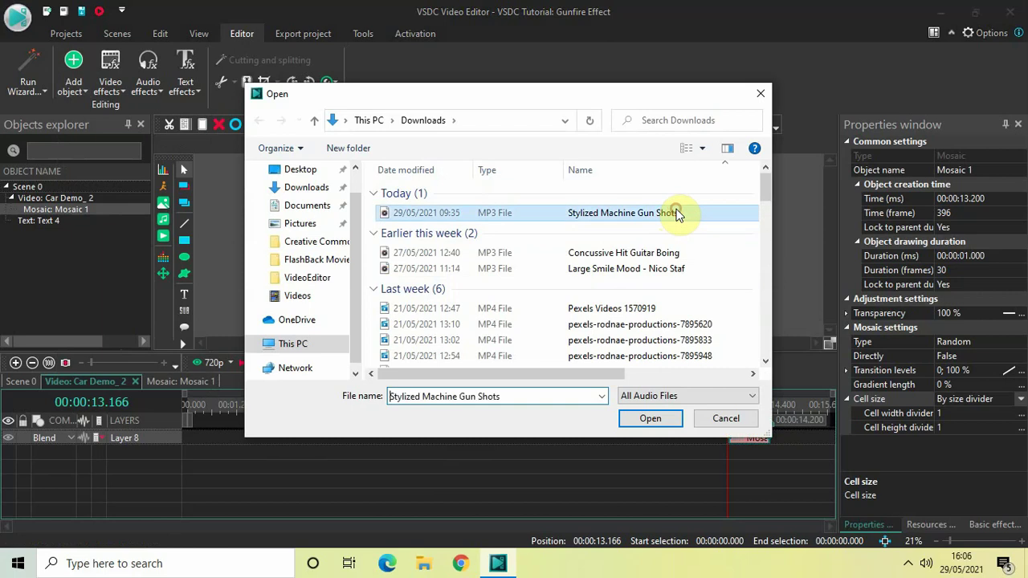
pyautogui.click(651, 420)
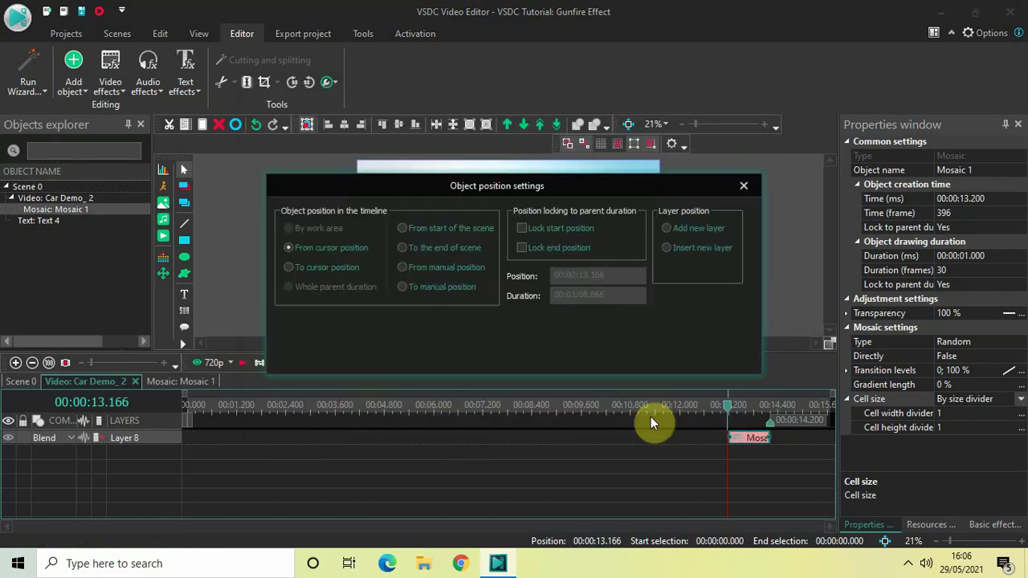
pyautogui.click(648, 354)
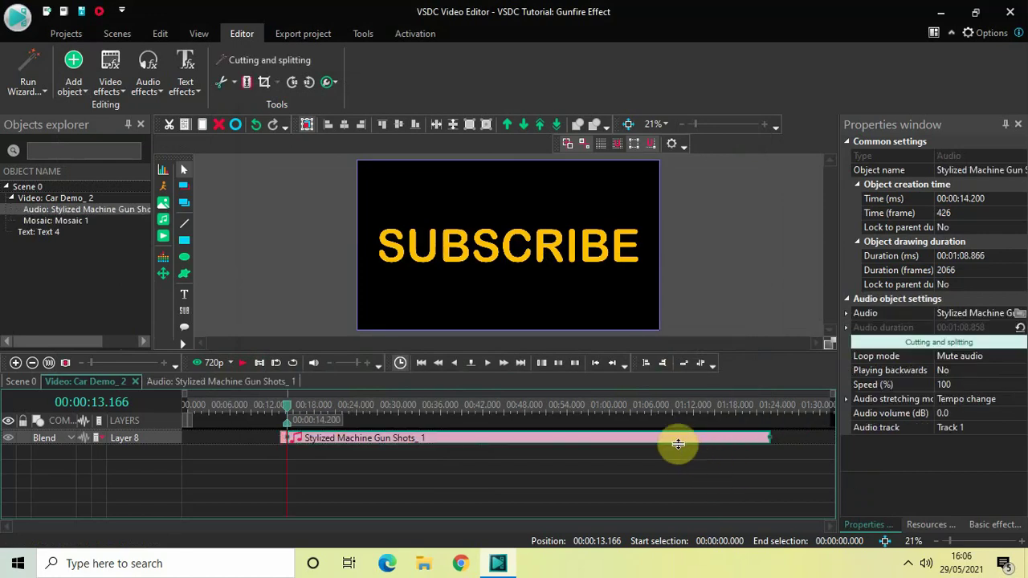
pyautogui.moveTo(680, 441); pyautogui.dragTo(530, 454)
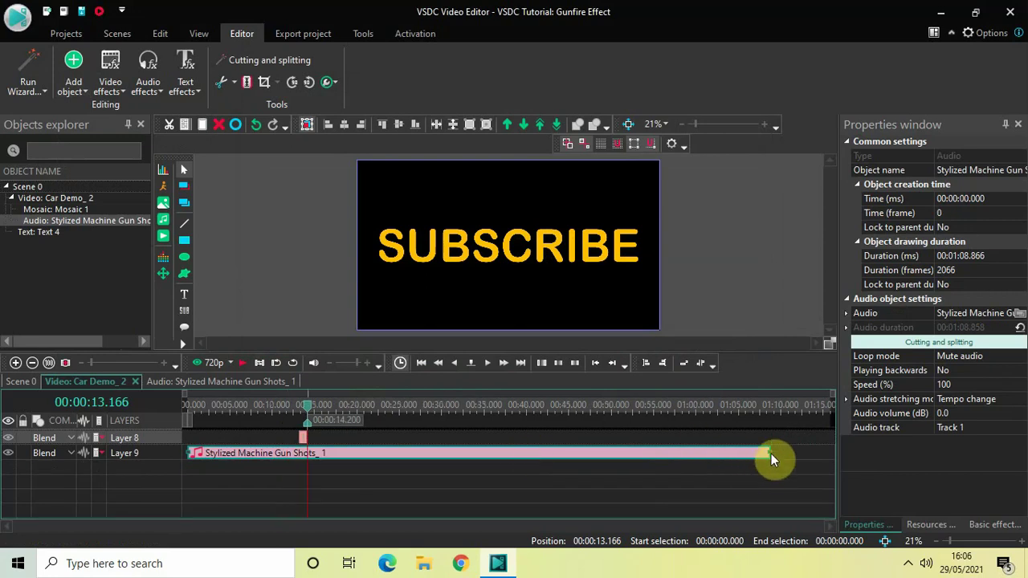